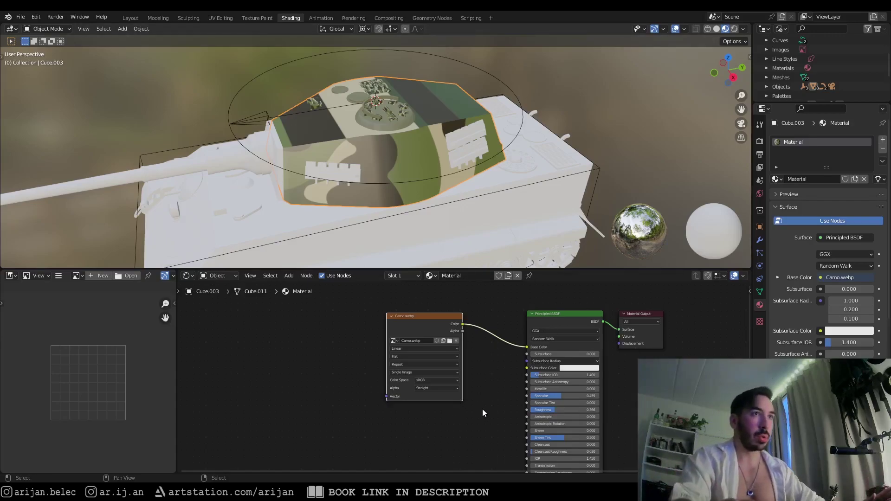
Nudge the Camo.webp node, then orbit around the turret to inspect the texture from several angles
{"action": "middle_click_drag", "start_coordinate": [499, 381], "coordinate": [508, 385], "text": "shift"}
{"action": "left_click_drag", "start_coordinate": [461, 335], "coordinate": [468, 336]}
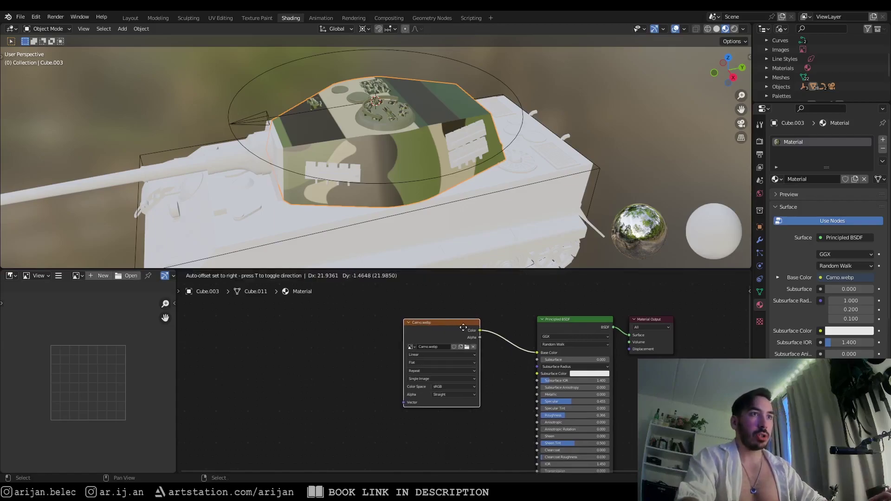
{"action": "mouse_move", "coordinate": [459, 473]}
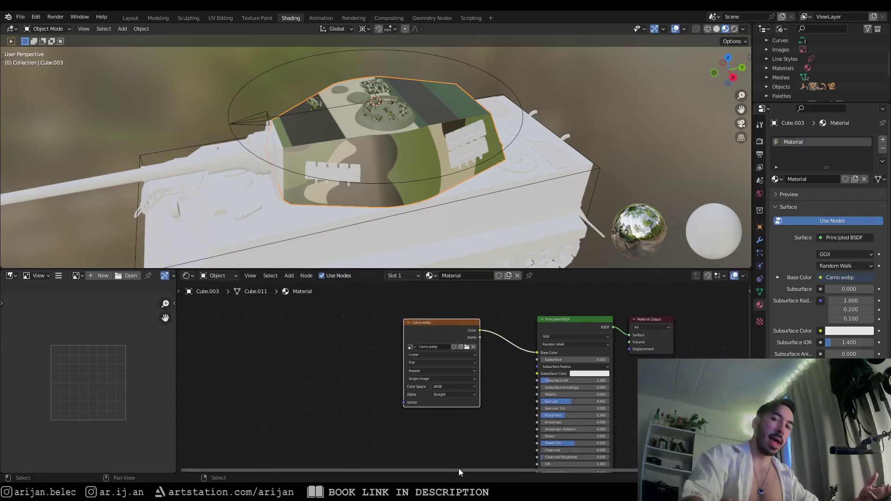
{"action": "mouse_move", "coordinate": [297, 208]}
{"action": "middle_mouse_down"}
{"action": "mouse_move", "coordinate": [401, 182]}
{"action": "mouse_move", "coordinate": [308, 127]}
{"action": "mouse_move", "coordinate": [399, 180]}
{"action": "middle_mouse_up"}
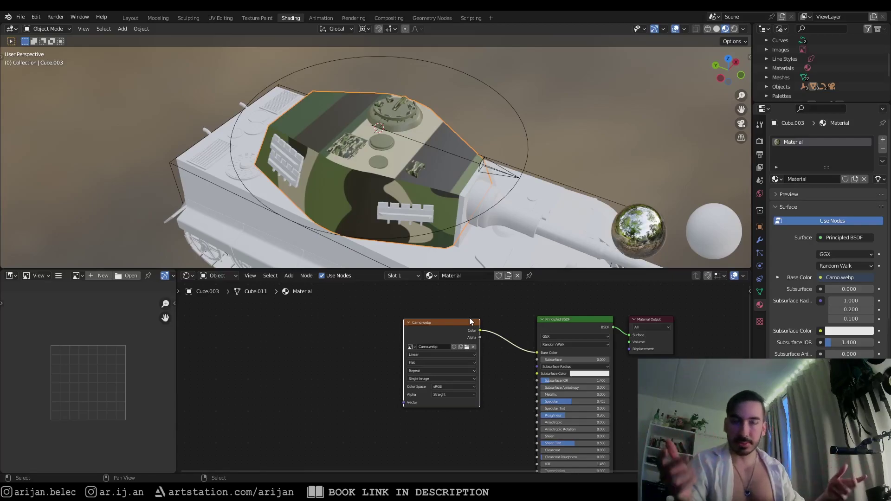
{"action": "mouse_move", "coordinate": [429, 196]}
{"action": "middle_mouse_down"}
{"action": "mouse_move", "coordinate": [327, 182]}
{"action": "mouse_move", "coordinate": [419, 177]}
{"action": "mouse_move", "coordinate": [385, 157]}
{"action": "mouse_move", "coordinate": [410, 162]}
{"action": "mouse_move", "coordinate": [350, 157]}
{"action": "mouse_move", "coordinate": [435, 133]}
{"action": "middle_mouse_up"}
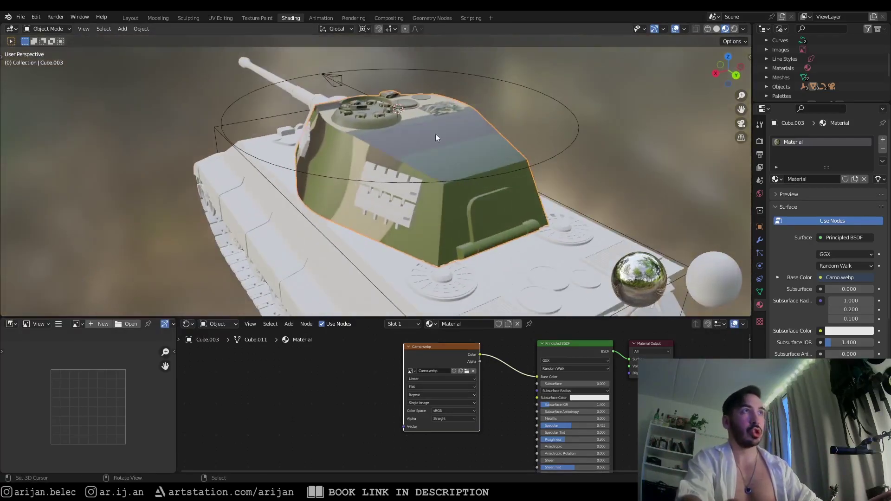
{"action": "mouse_move", "coordinate": [453, 190]}
{"action": "middle_mouse_down"}
{"action": "mouse_move", "coordinate": [406, 159]}
{"action": "mouse_move", "coordinate": [378, 191]}
{"action": "mouse_move", "coordinate": [402, 201]}
{"action": "mouse_move", "coordinate": [406, 161]}
{"action": "middle_mouse_up"}
{"action": "scroll", "coordinate": [414, 140], "scroll_direction": "up", "scroll_amount": 3}
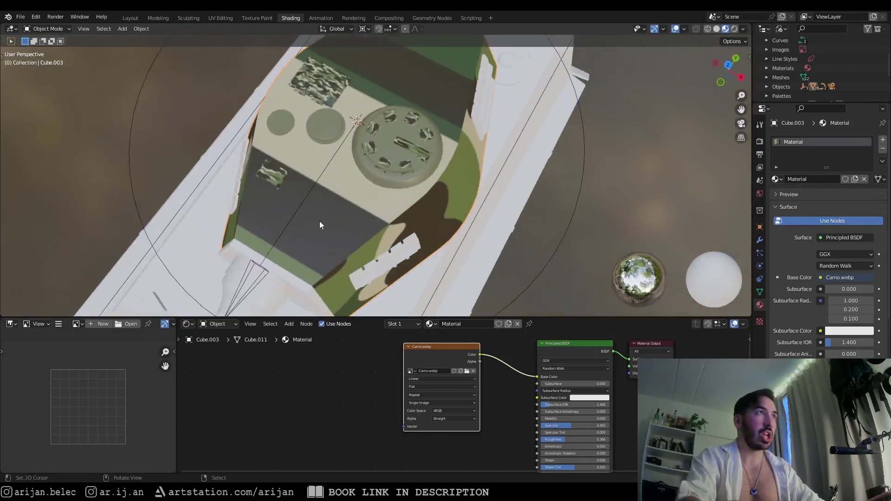
{"action": "mouse_move", "coordinate": [319, 225]}
{"action": "middle_mouse_down"}
{"action": "mouse_move", "coordinate": [410, 204]}
{"action": "mouse_move", "coordinate": [367, 178]}
{"action": "middle_mouse_up"}
{"action": "scroll", "coordinate": [353, 195], "scroll_direction": "down", "scroll_amount": 4}
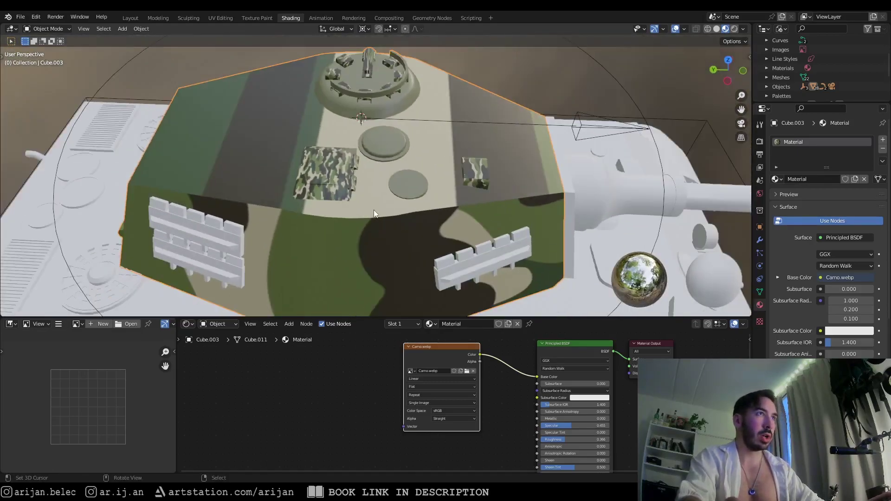
{"action": "mouse_move", "coordinate": [375, 210]}
{"action": "middle_mouse_down"}
{"action": "mouse_move", "coordinate": [473, 179]}
{"action": "mouse_move", "coordinate": [456, 206]}
{"action": "mouse_move", "coordinate": [475, 215]}
{"action": "middle_mouse_up"}
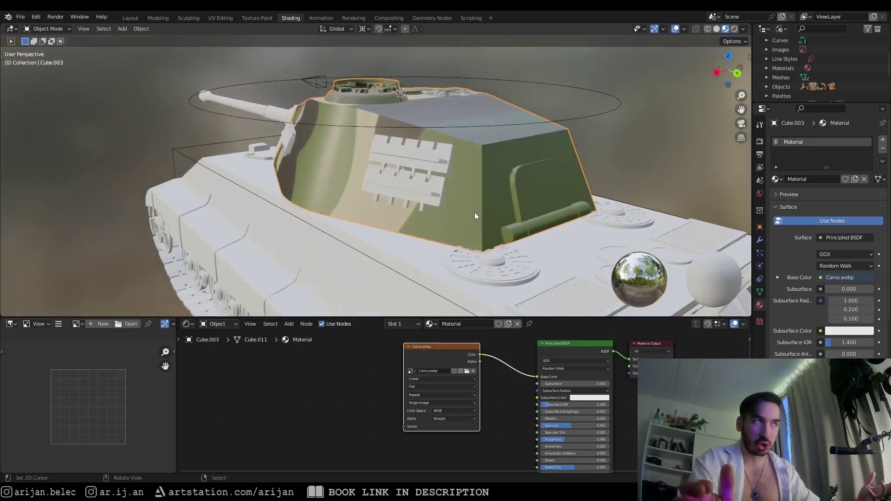
{"action": "mouse_move", "coordinate": [465, 210]}
{"action": "middle_mouse_down"}
{"action": "mouse_move", "coordinate": [511, 213]}
{"action": "mouse_move", "coordinate": [462, 196]}
{"action": "middle_mouse_up"}
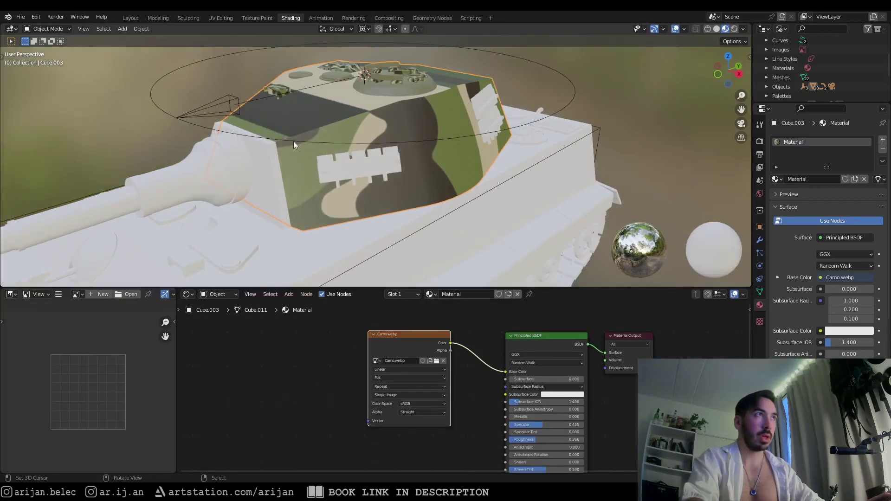
Shift the Camo.webp image node left and pan the node tree to the right
{"action": "left_click_drag", "start_coordinate": [409, 333], "coordinate": [381, 341]}
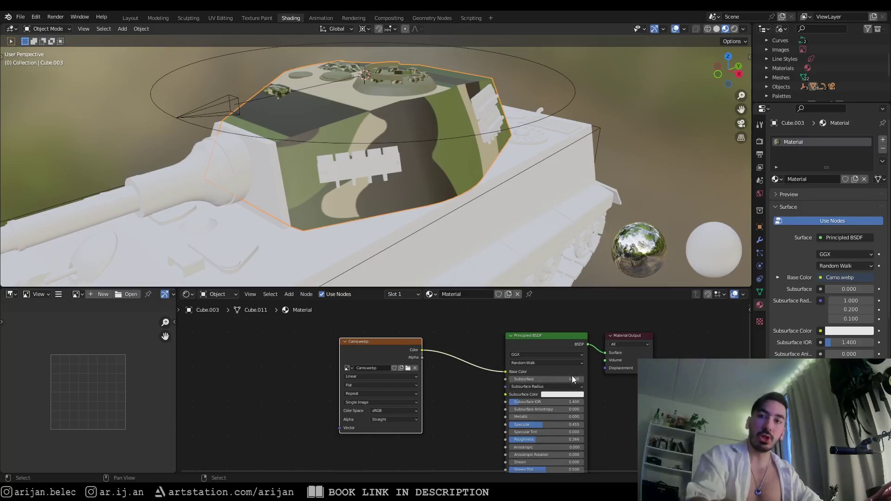
{"action": "middle_click_drag", "start_coordinate": [363, 342], "coordinate": [429, 383]}
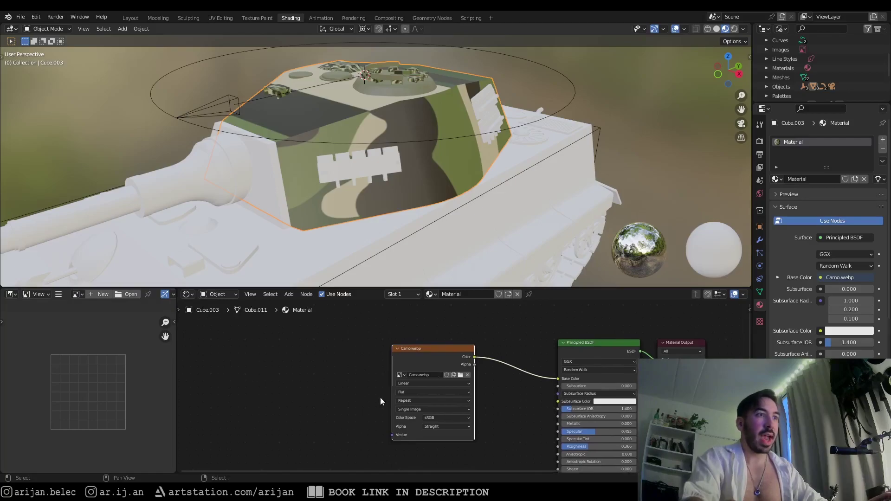
{"action": "middle_click_drag", "start_coordinate": [380, 398], "coordinate": [430, 413]}
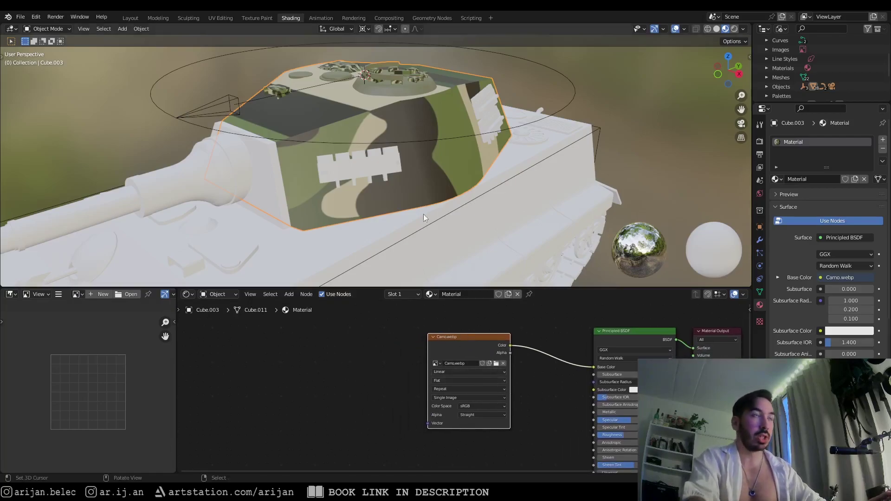
{"action": "middle_click_drag", "start_coordinate": [342, 372], "coordinate": [398, 365]}
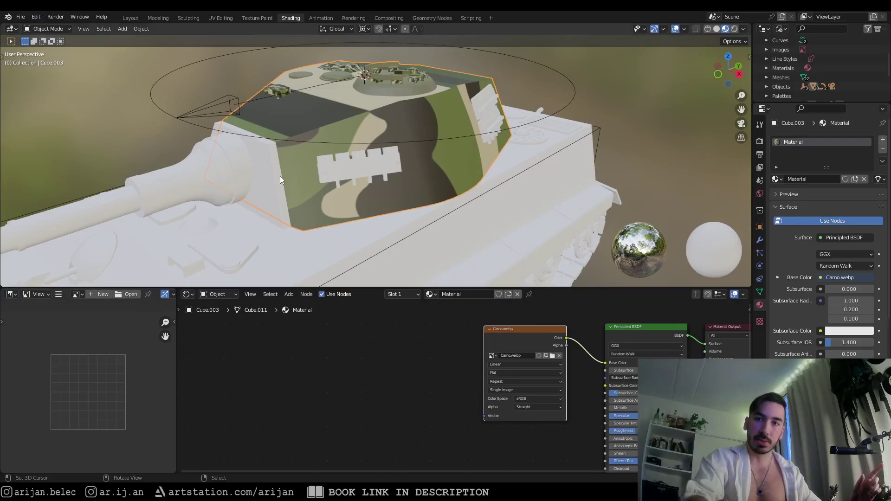
Find 'node wrangler' in the Preferences add-ons list and leave its checkbox ticked
{"action": "left_click", "coordinate": [38, 18]}
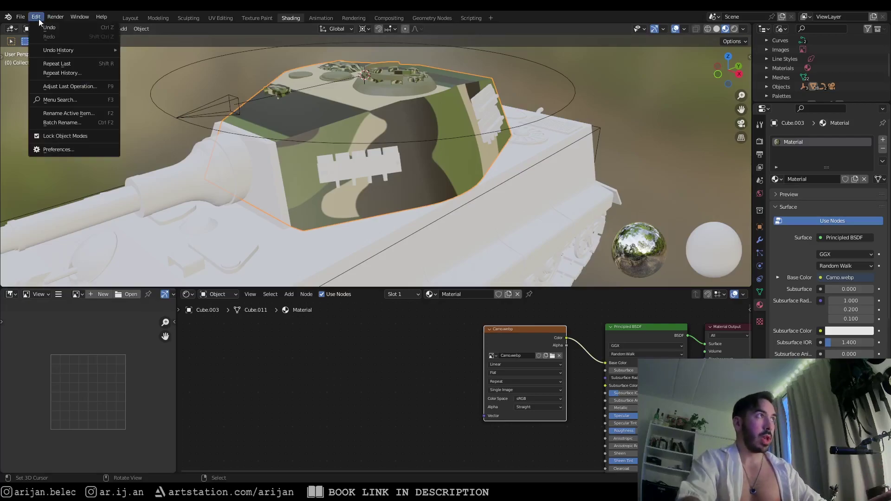
{"action": "left_click", "coordinate": [71, 147]}
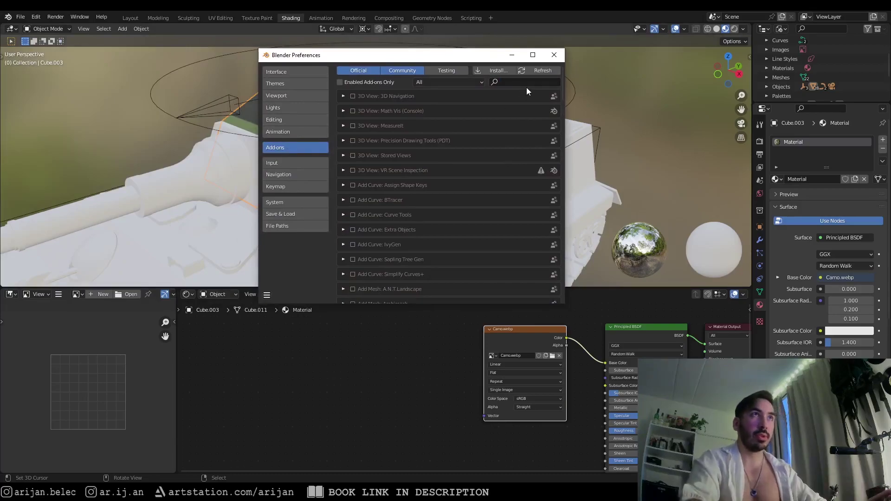
{"action": "type", "text": "node wran"}
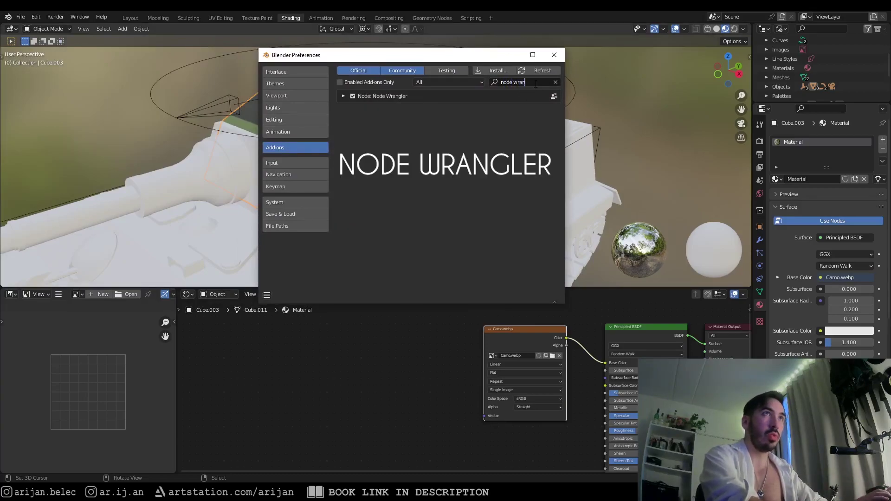
{"action": "type", "text": "ger"}
{"action": "key", "text": "BackSpace"}
{"action": "key", "text": "BackSpace"}
{"action": "type", "text": "ler"}
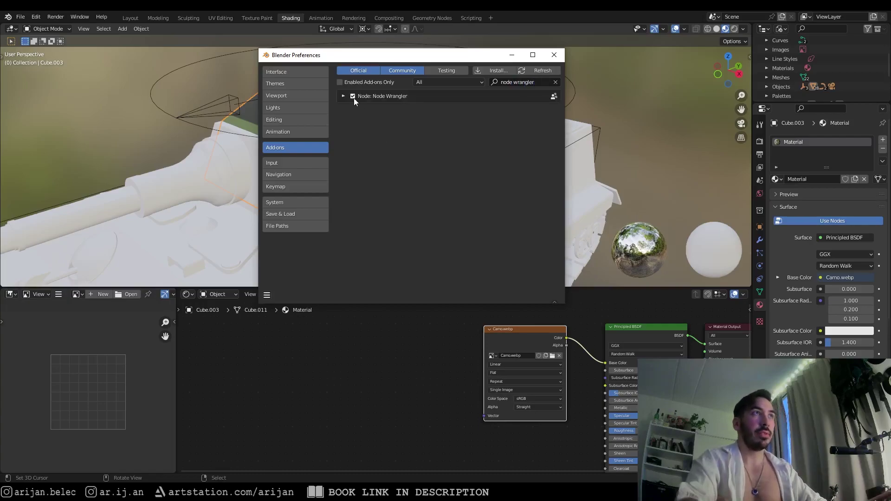
{"action": "left_click", "coordinate": [353, 96]}
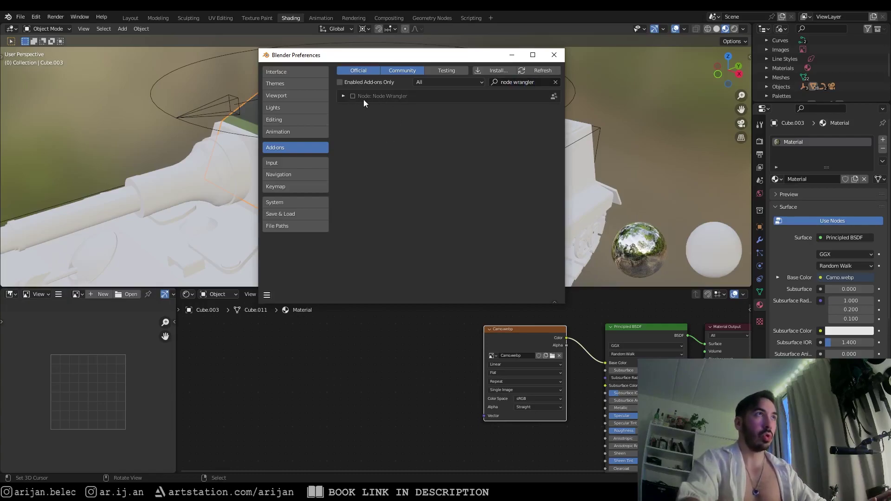
{"action": "left_click", "coordinate": [353, 96]}
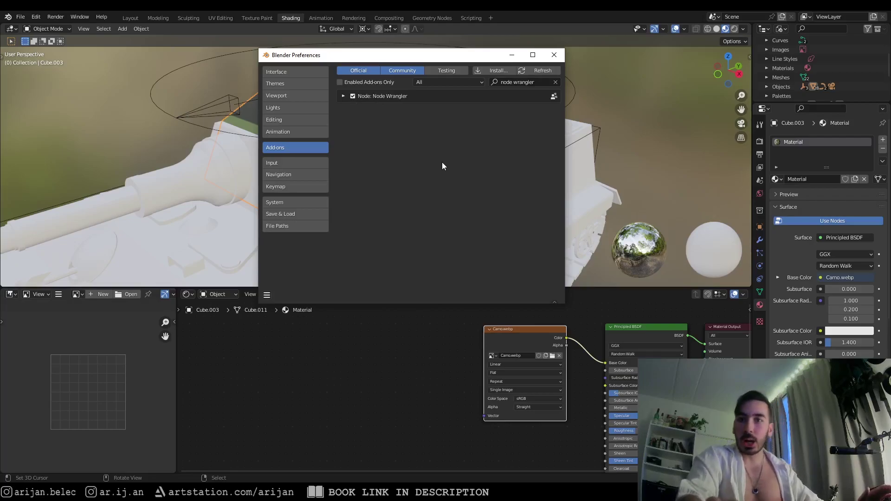
{"action": "left_click", "coordinate": [553, 58]}
{"action": "scroll", "coordinate": [335, 358], "scroll_direction": "up", "scroll_amount": 1}
{"action": "scroll", "coordinate": [335, 358], "scroll_direction": "right", "scroll_amount": 3, "text": "ctrl"}
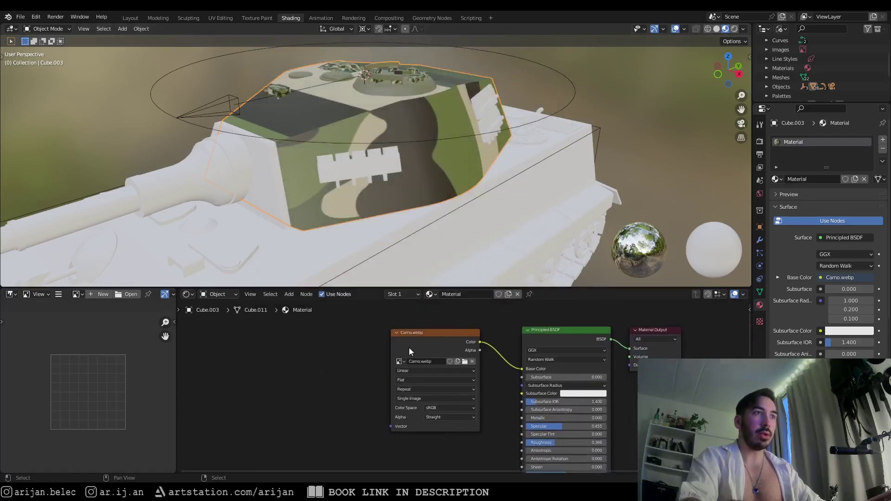
{"action": "scroll", "coordinate": [352, 363], "scroll_direction": "left", "scroll_amount": 1, "text": "ctrl"}
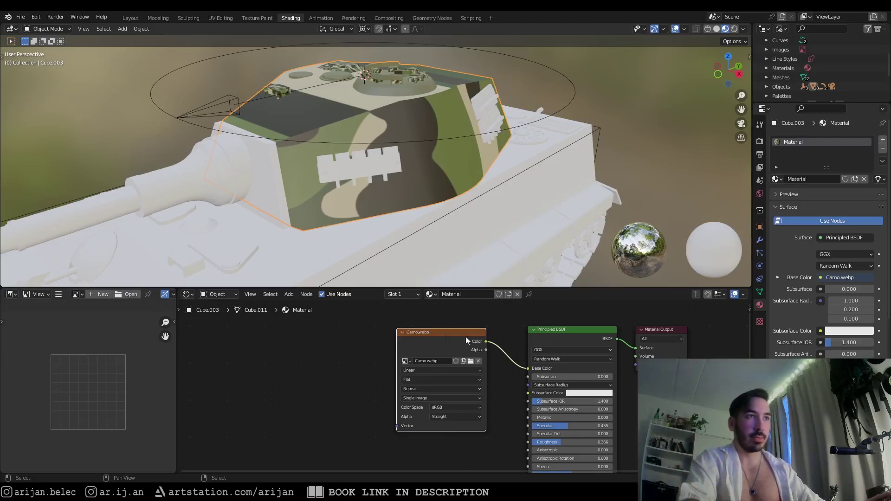
{"action": "middle_click_drag", "start_coordinate": [383, 390], "coordinate": [404, 386]}
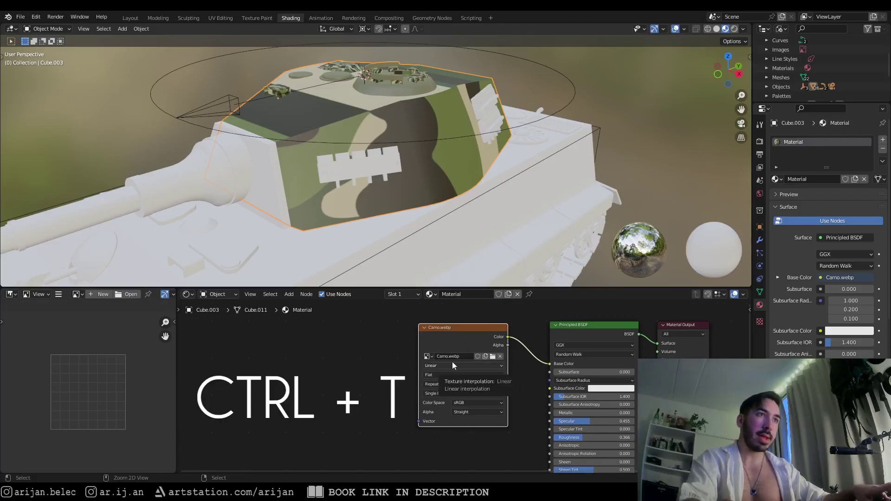
{"action": "key", "text": "ctrl+t"}
{"action": "middle_click_drag", "start_coordinate": [442, 366], "coordinate": [473, 342]}
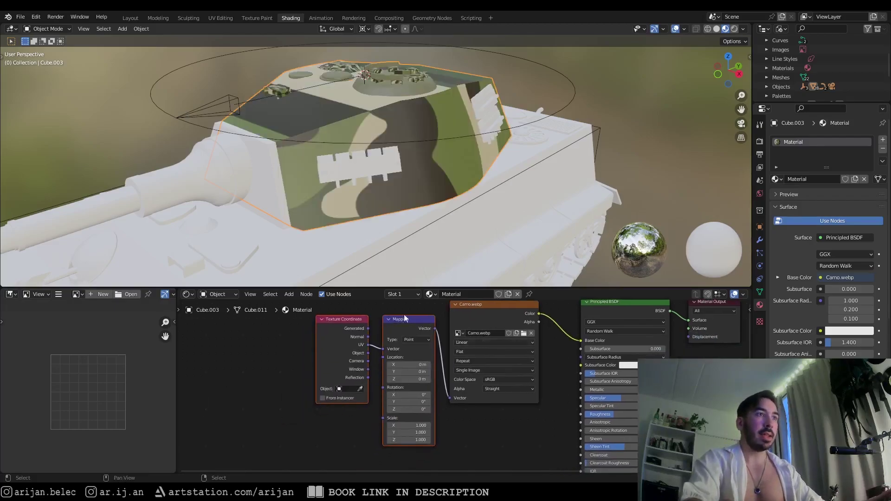
{"action": "middle_click_drag", "start_coordinate": [331, 330], "coordinate": [326, 340]}
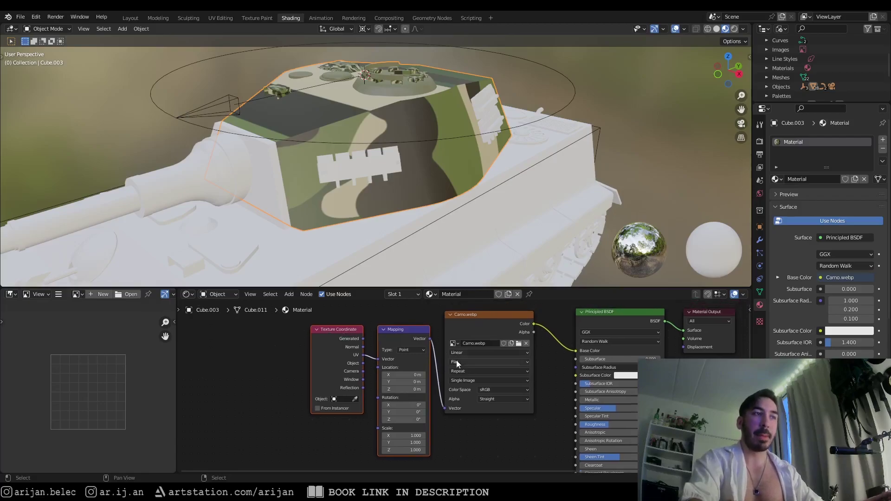
{"action": "left_click_drag", "start_coordinate": [390, 338], "coordinate": [357, 340]}
{"action": "scroll", "coordinate": [357, 339], "scroll_direction": "up", "scroll_amount": 1}
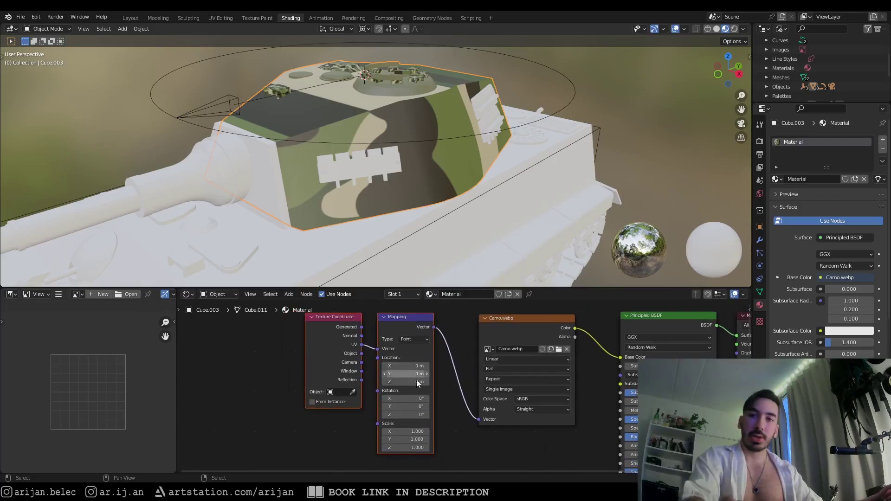
{"action": "scroll", "coordinate": [803, 350], "scroll_direction": "down", "scroll_amount": 4}
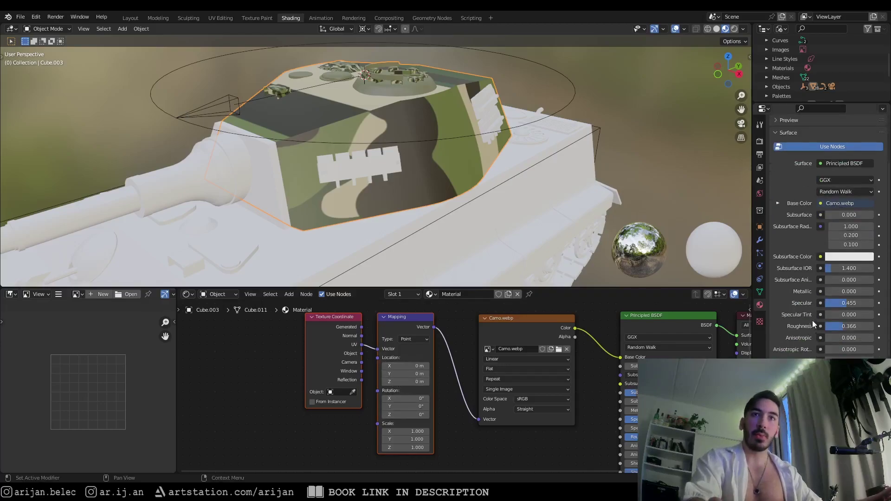
{"action": "scroll", "coordinate": [832, 346], "scroll_direction": "down", "scroll_amount": 2}
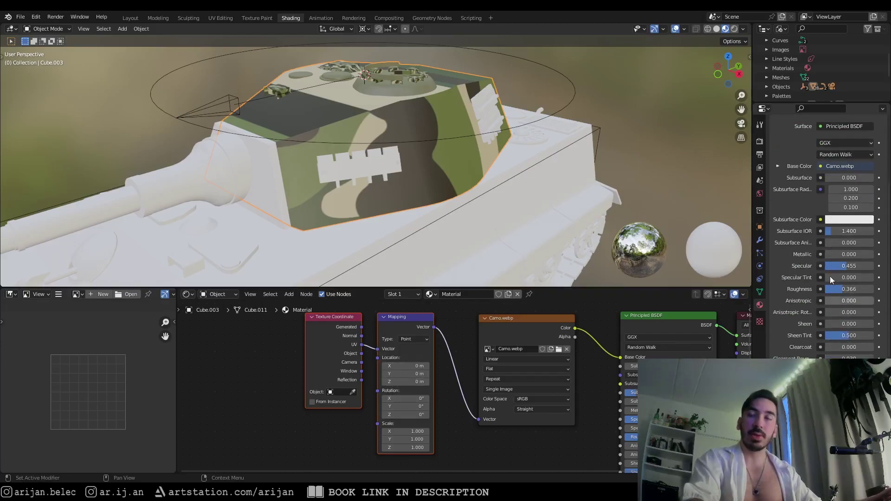
{"action": "scroll", "coordinate": [818, 268], "scroll_direction": "down", "scroll_amount": 1}
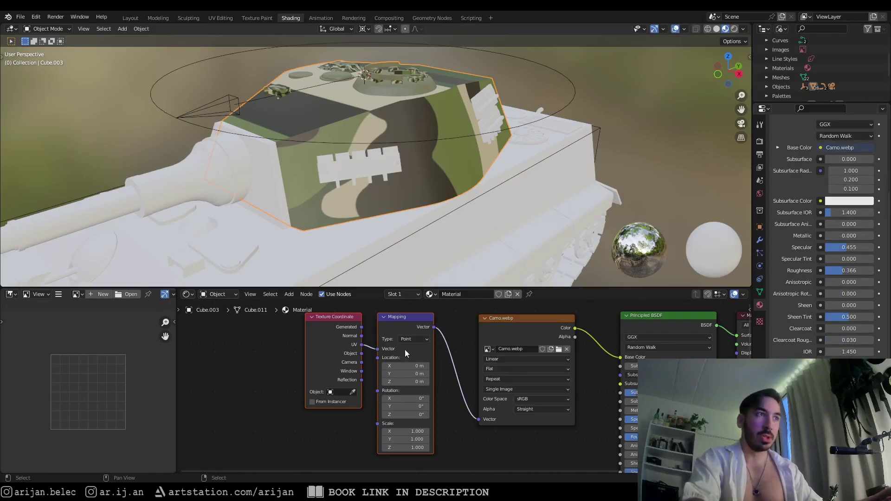
Deselect the nodes and orbit close around the turret to inspect the UV-mapped camo
{"action": "middle_click_drag", "start_coordinate": [464, 362], "coordinate": [471, 365]}
{"action": "left_click", "coordinate": [472, 366]}
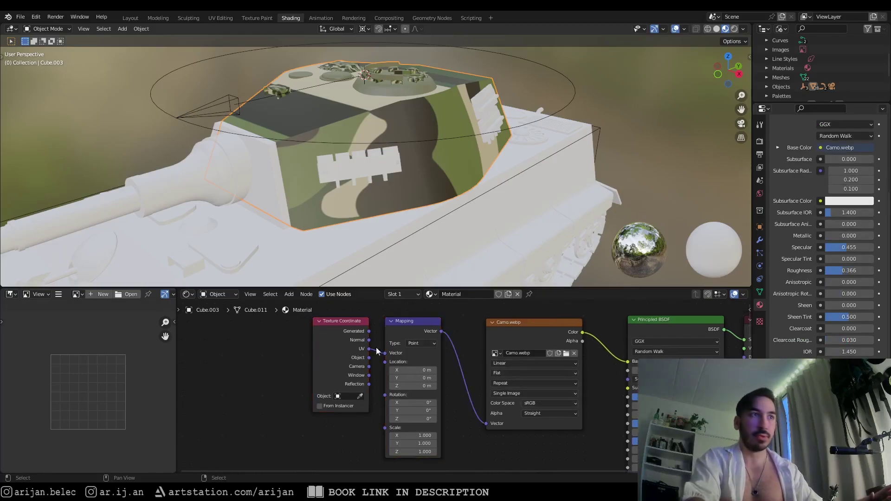
{"action": "middle_click_drag", "start_coordinate": [325, 195], "coordinate": [362, 199]}
{"action": "middle_click_drag", "start_coordinate": [504, 178], "coordinate": [475, 231]}
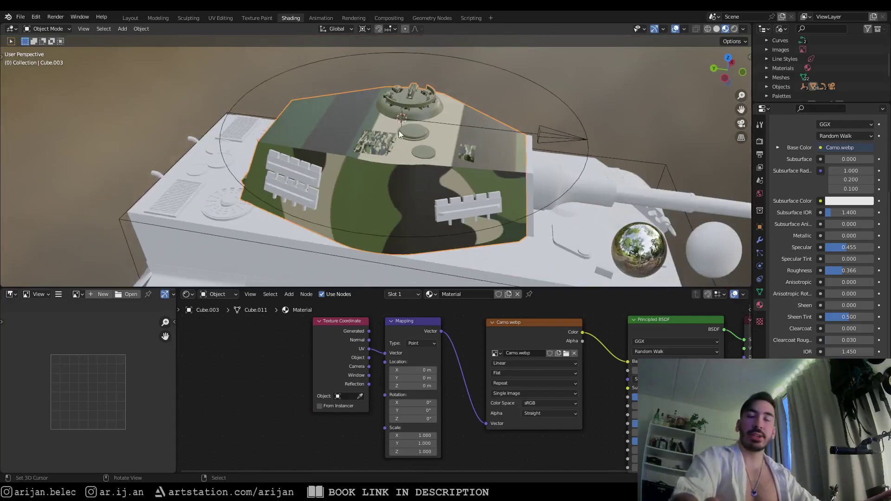
{"action": "middle_click_drag", "start_coordinate": [456, 179], "coordinate": [390, 286]}
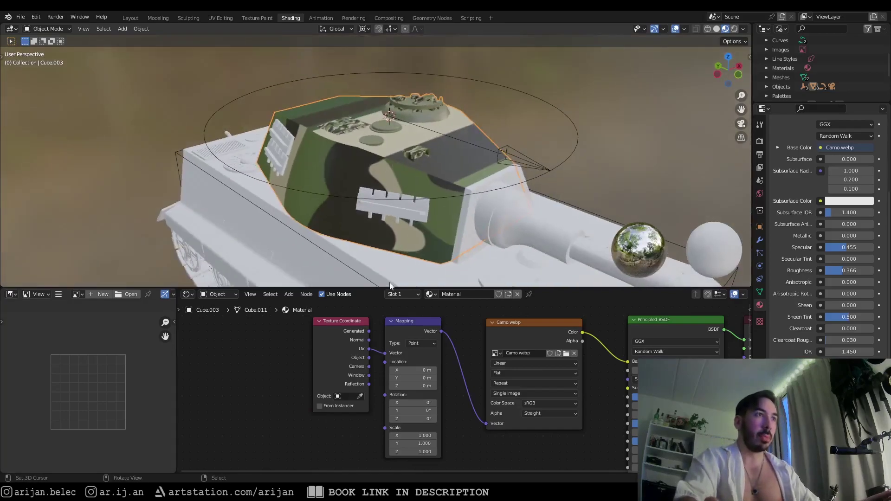
{"action": "scroll", "coordinate": [349, 337], "scroll_direction": "up", "scroll_amount": 1}
{"action": "scroll", "coordinate": [377, 375], "scroll_direction": "up", "scroll_amount": 1}
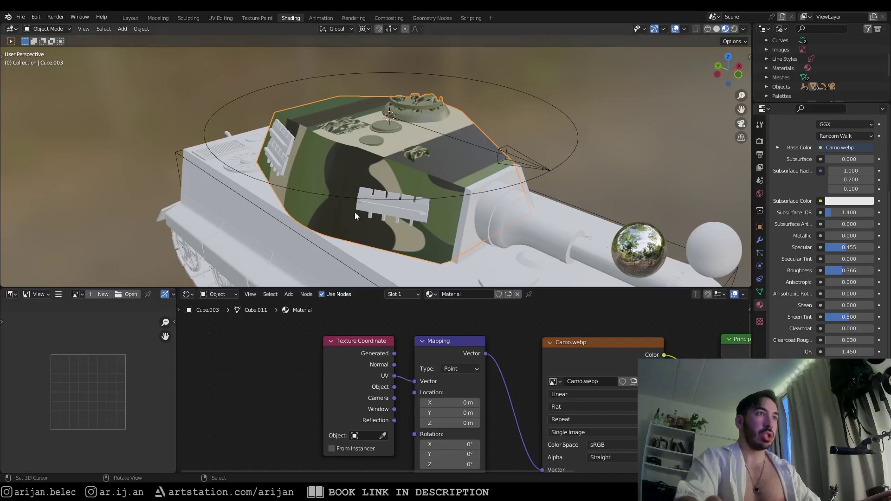
{"action": "middle_click_drag", "start_coordinate": [355, 213], "coordinate": [418, 171]}
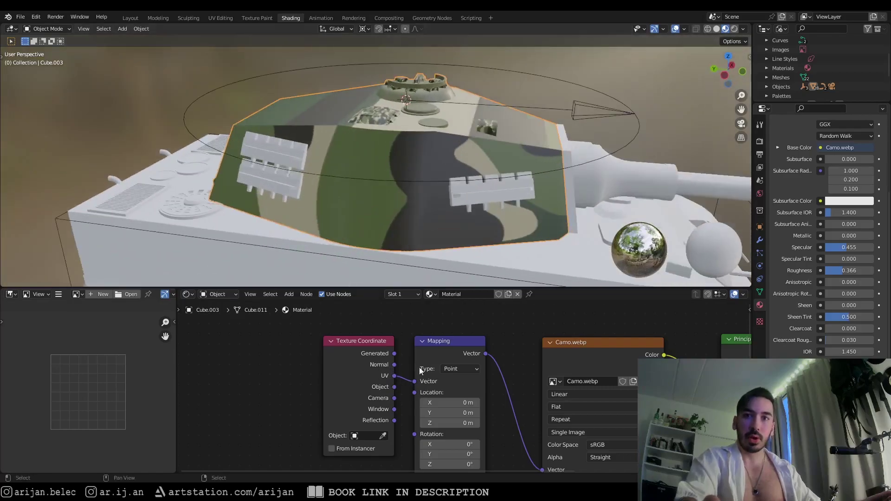
Drag the Texture Coordinate node further left of the Mapping node and zoom the node view
{"action": "left_click_drag", "start_coordinate": [380, 379], "coordinate": [349, 378]}
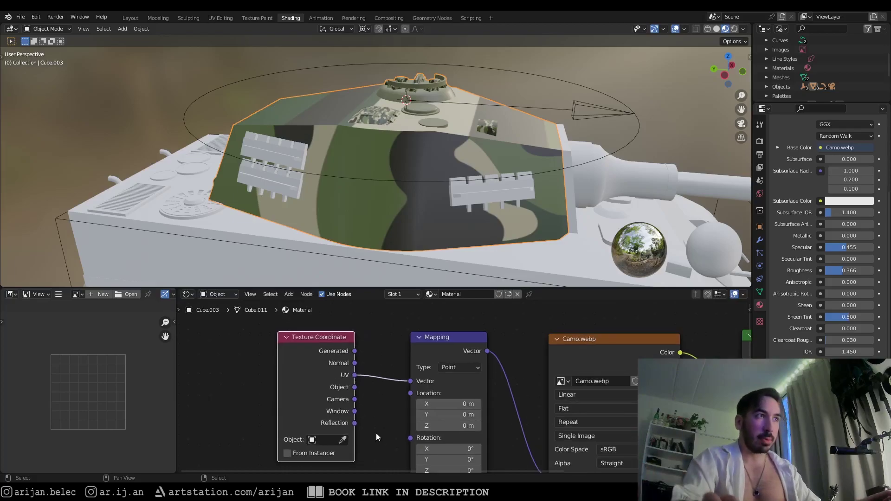
{"action": "scroll", "coordinate": [295, 348], "scroll_direction": "up", "scroll_amount": 1}
{"action": "scroll", "coordinate": [296, 348], "scroll_direction": "up", "scroll_amount": 1}
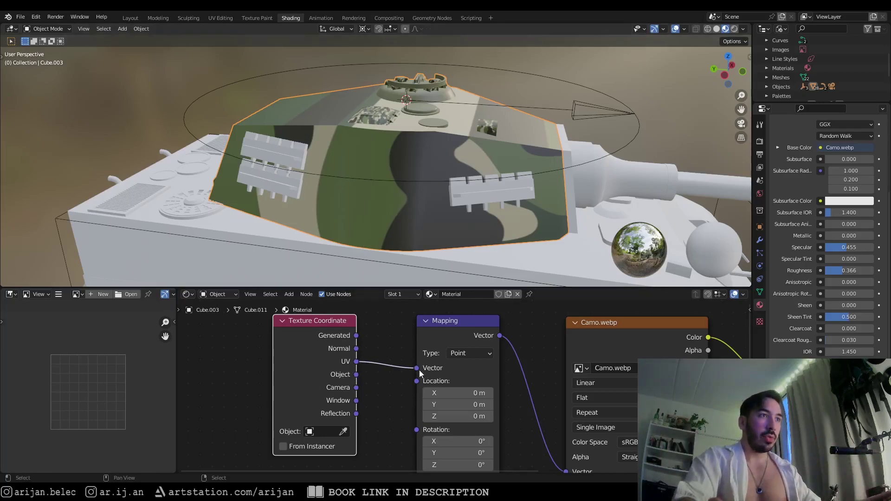
Feed the Texture Coordinate Object output into the Mapping Vector, then orbit to check the turret
{"action": "mouse_move", "coordinate": [417, 368]}
{"action": "left_mouse_down"}
{"action": "mouse_move", "coordinate": [386, 371]}
{"action": "mouse_move", "coordinate": [425, 366]}
{"action": "left_mouse_up"}
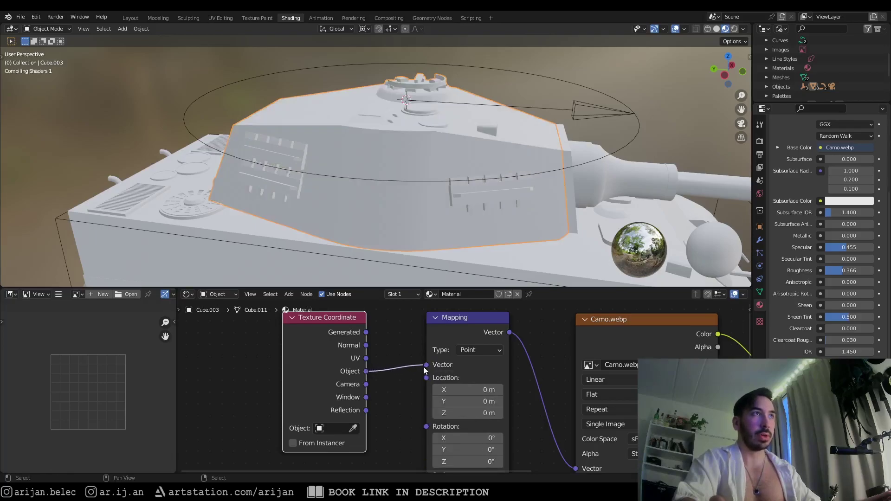
{"action": "scroll", "coordinate": [488, 175], "scroll_direction": "down", "scroll_amount": 4}
{"action": "mouse_move", "coordinate": [488, 175]}
{"action": "middle_mouse_down"}
{"action": "mouse_move", "coordinate": [367, 191]}
{"action": "mouse_move", "coordinate": [446, 189]}
{"action": "mouse_move", "coordinate": [439, 158]}
{"action": "mouse_move", "coordinate": [327, 165]}
{"action": "middle_mouse_up"}
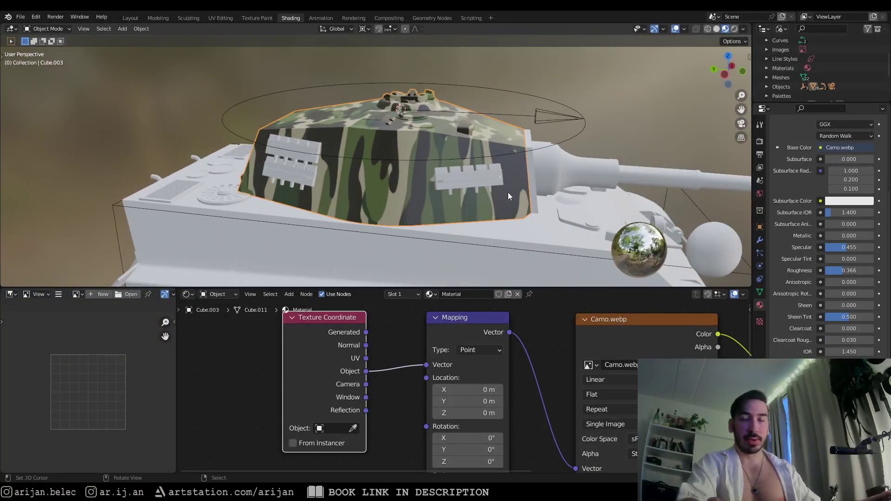
{"action": "mouse_move", "coordinate": [508, 196]}
{"action": "middle_mouse_down"}
{"action": "mouse_move", "coordinate": [380, 189]}
{"action": "mouse_move", "coordinate": [311, 283]}
{"action": "middle_mouse_up"}
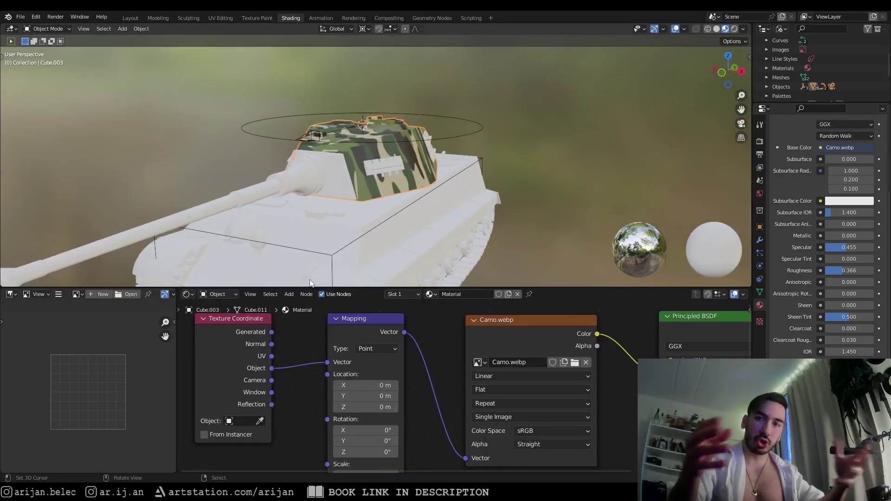
{"action": "left_click", "coordinate": [497, 391]}
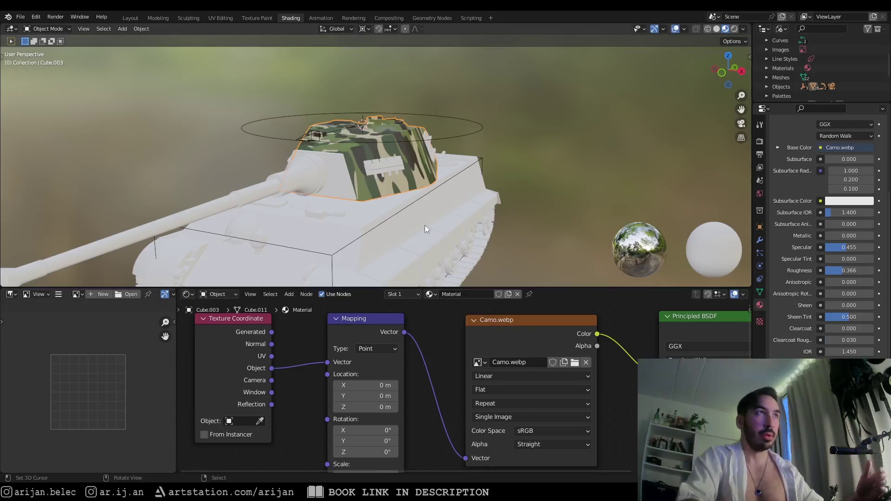
{"action": "middle_click_drag", "start_coordinate": [462, 379], "coordinate": [458, 368]}
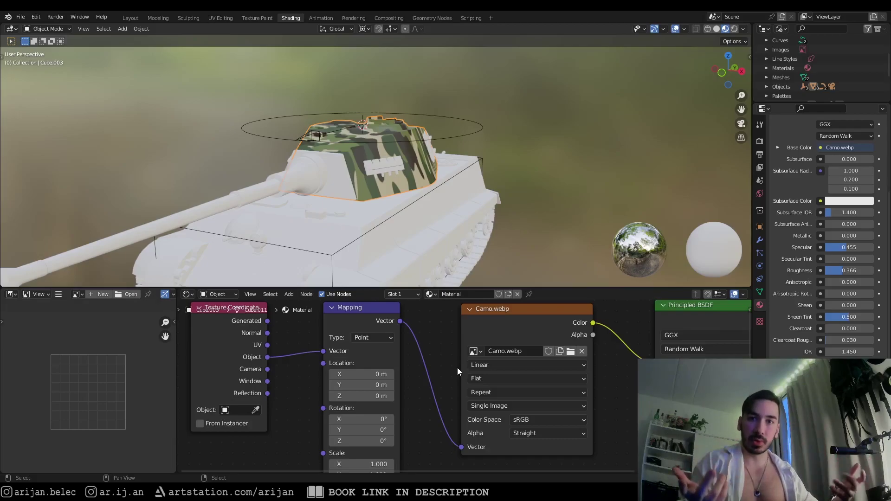
Change the Camo.webp projection from Flat to Box and orbit to inspect the wrapped pattern
{"action": "left_click", "coordinate": [484, 379]}
{"action": "left_click", "coordinate": [492, 381]}
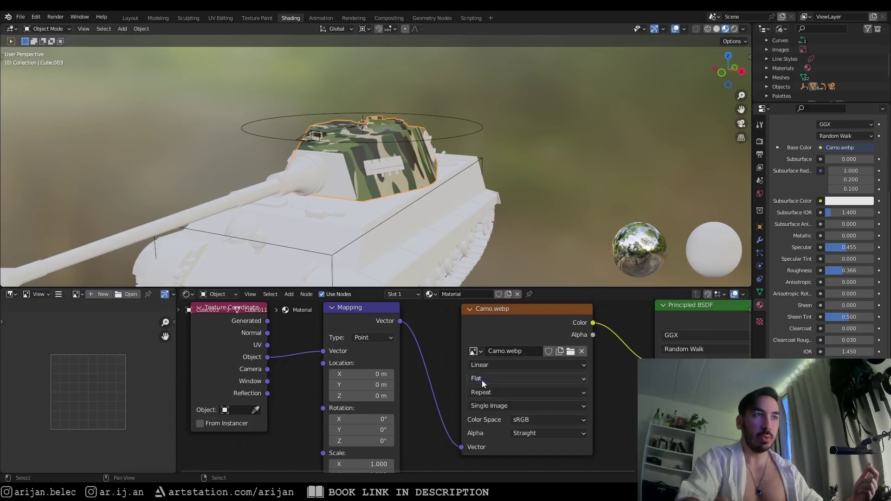
{"action": "left_click", "coordinate": [503, 381]}
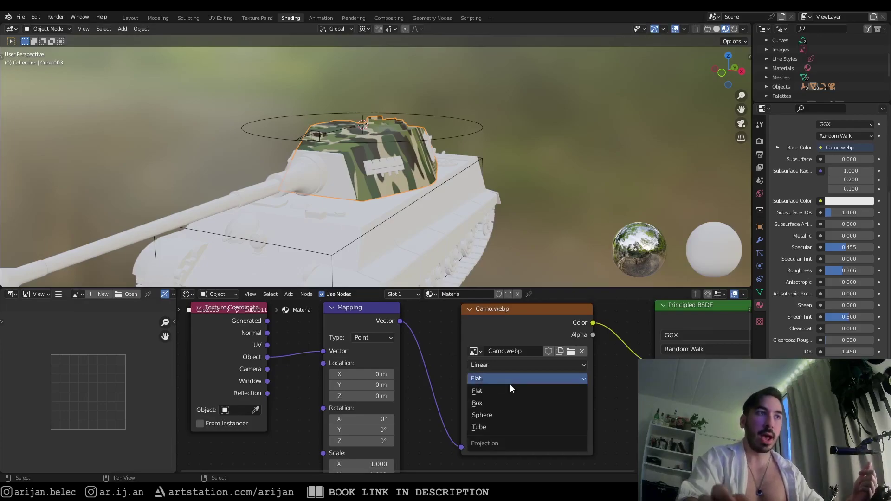
{"action": "left_click", "coordinate": [486, 405]}
{"action": "scroll", "coordinate": [391, 187], "scroll_direction": "up", "scroll_amount": 3}
{"action": "mouse_move", "coordinate": [391, 187]}
{"action": "middle_mouse_down"}
{"action": "mouse_move", "coordinate": [504, 182]}
{"action": "mouse_move", "coordinate": [321, 182]}
{"action": "middle_mouse_up"}
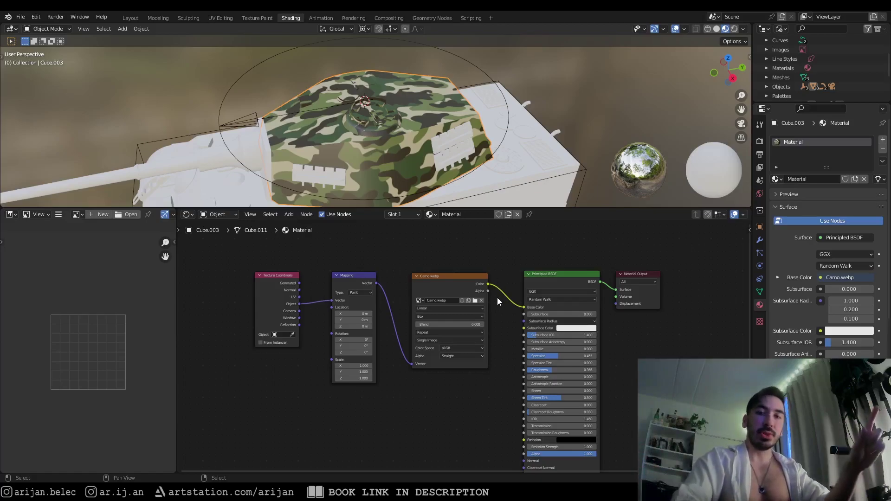
{"action": "middle_click_drag", "start_coordinate": [443, 380], "coordinate": [448, 339]}
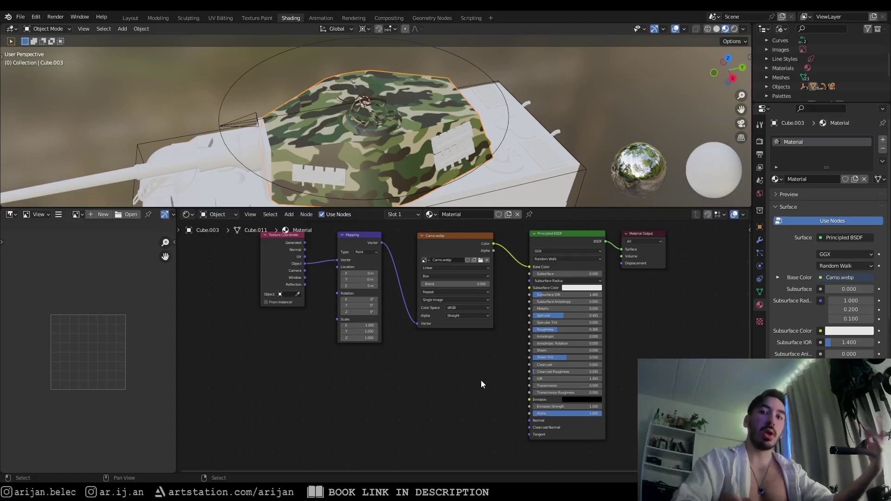
{"action": "middle_click_drag", "start_coordinate": [474, 389], "coordinate": [470, 396]}
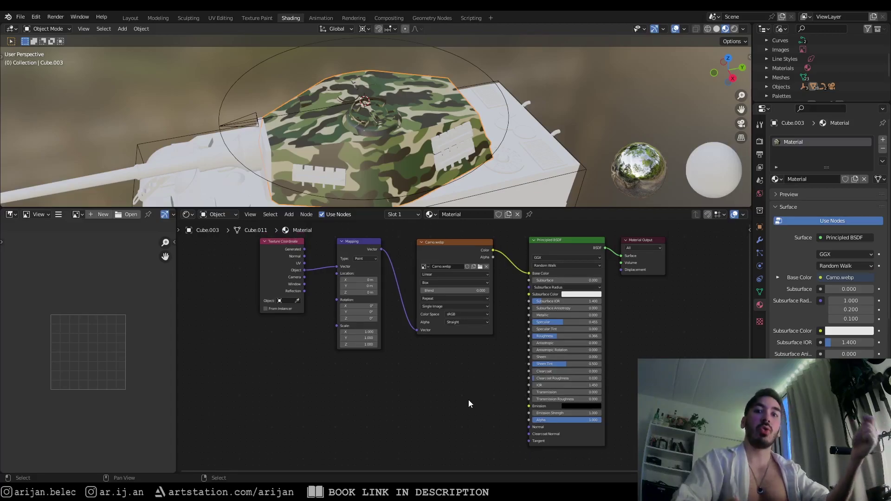
{"action": "mouse_move", "coordinate": [320, 138]}
{"action": "middle_mouse_down"}
{"action": "mouse_move", "coordinate": [318, 128]}
{"action": "mouse_move", "coordinate": [370, 125]}
{"action": "middle_mouse_up"}
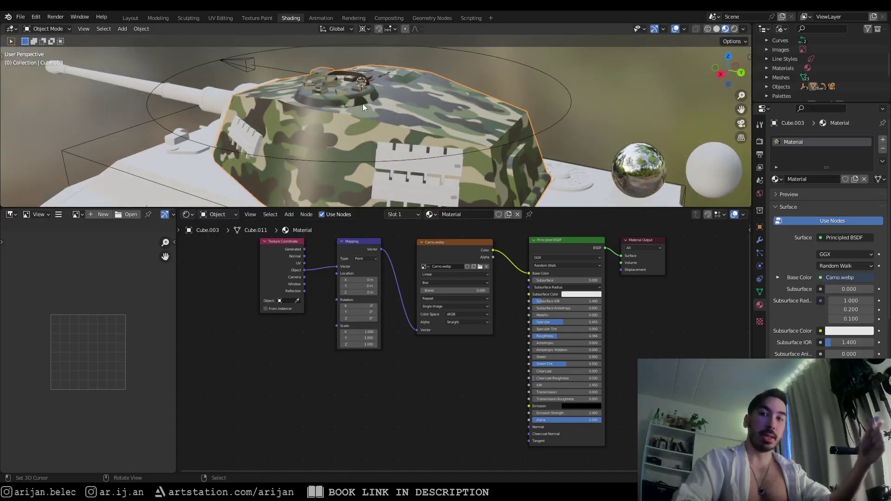
{"action": "mouse_move", "coordinate": [364, 119]}
{"action": "middle_mouse_down"}
{"action": "mouse_move", "coordinate": [381, 140]}
{"action": "mouse_move", "coordinate": [391, 132]}
{"action": "middle_mouse_up"}
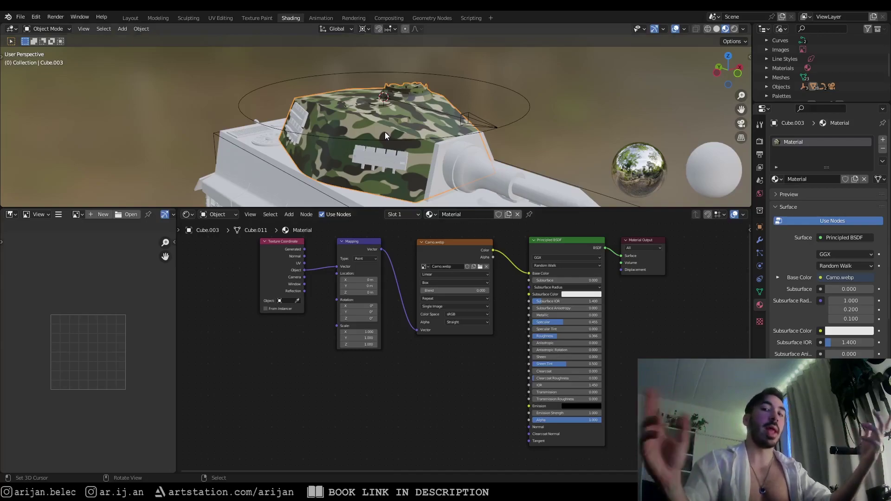
{"action": "middle_click_drag", "start_coordinate": [385, 132], "coordinate": [514, 179]}
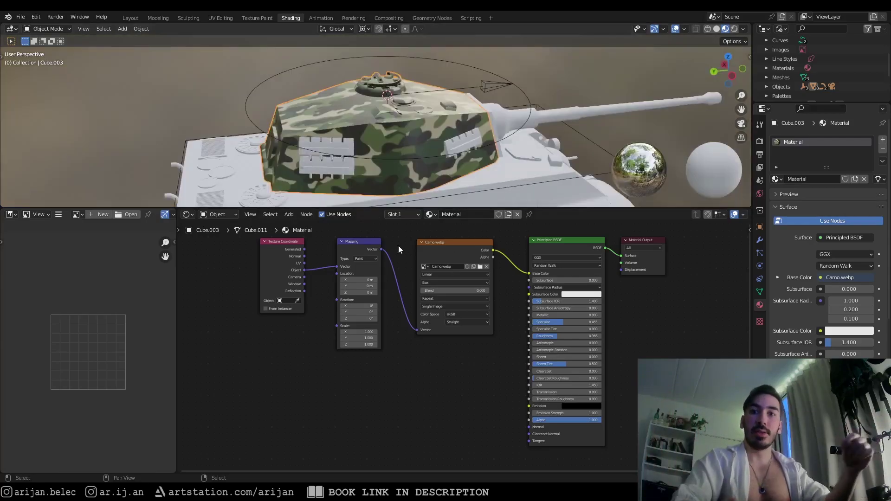